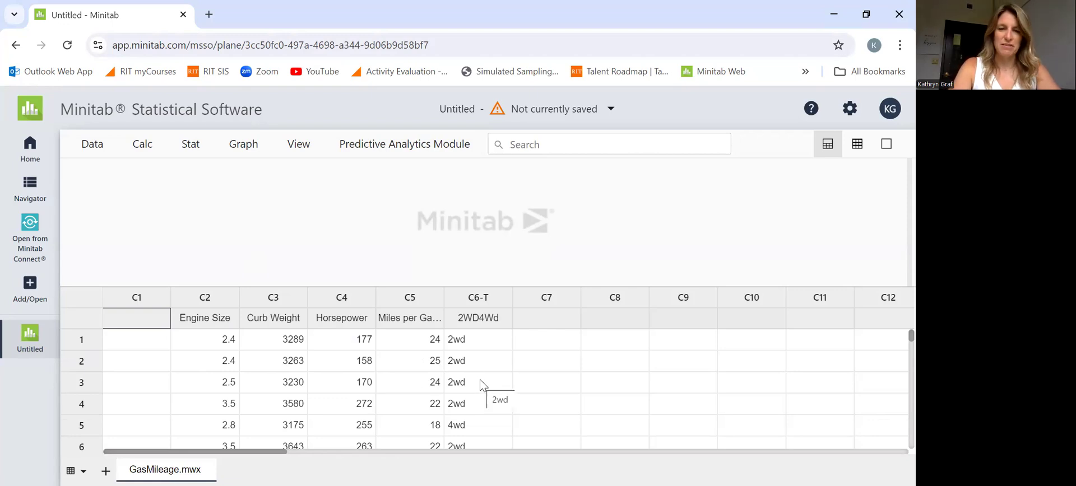
Step: Enlarge the output pane and set up a simple one-Y boxplot with Miles per Gallon as the Y-variable
left_click_drag(489, 287, 494, 347)
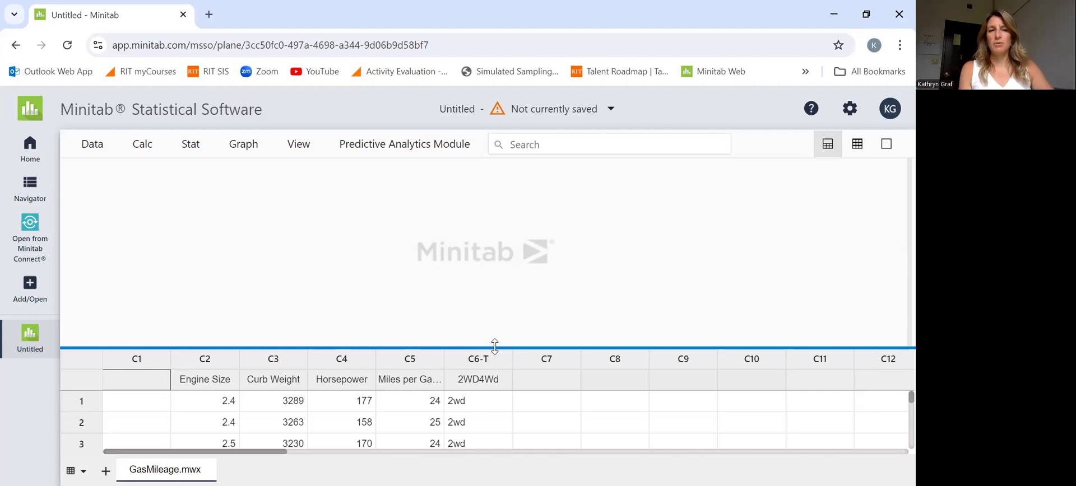
left_click(253, 156)
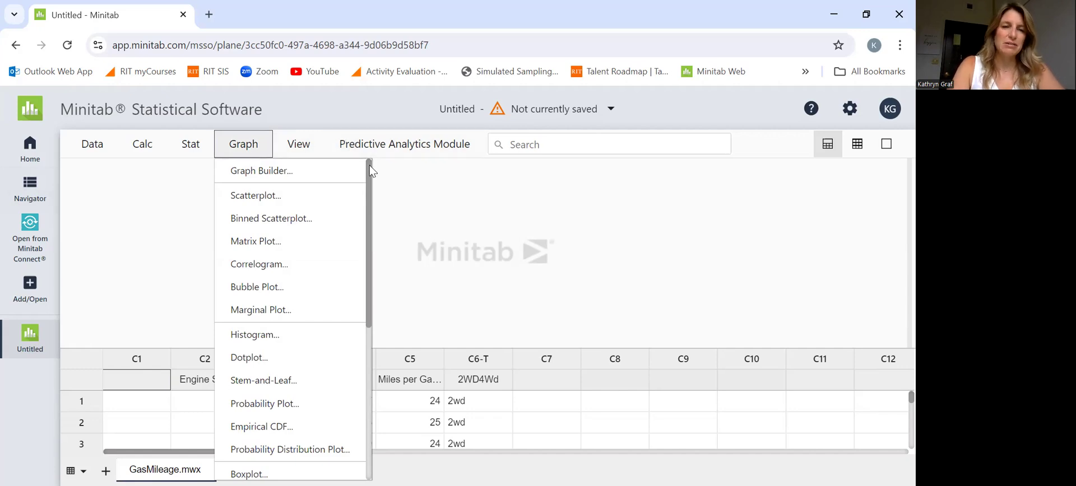
left_click_drag(368, 165, 374, 176)
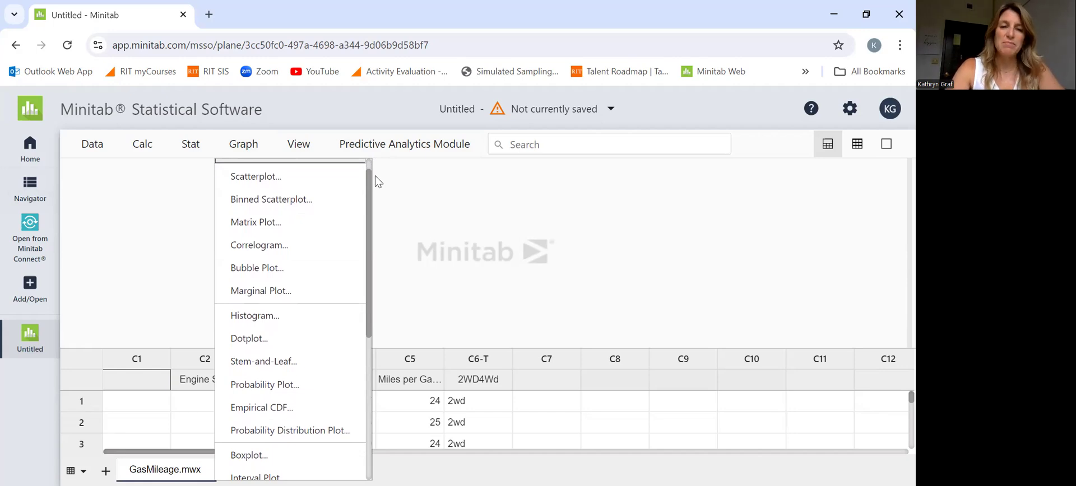
left_click_drag(375, 176, 375, 256)
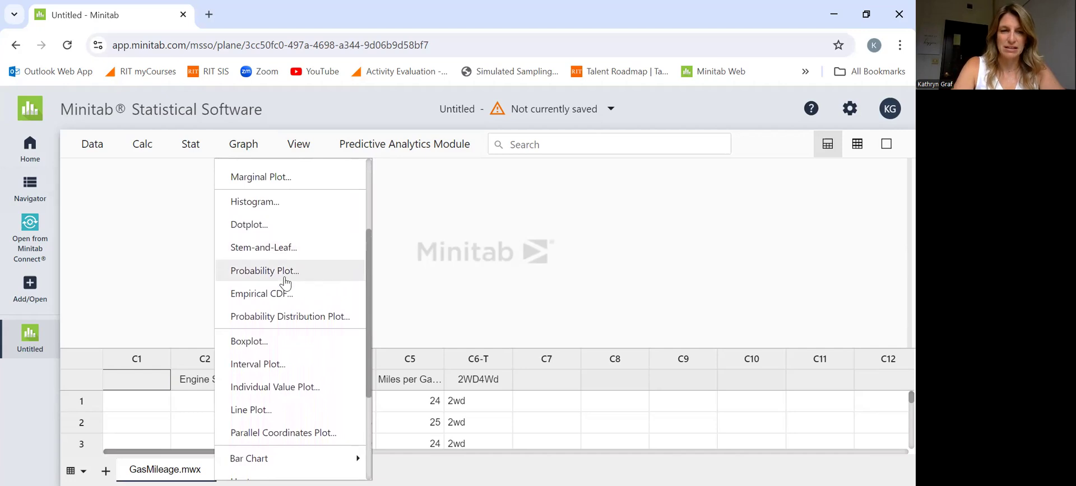
left_click(272, 344)
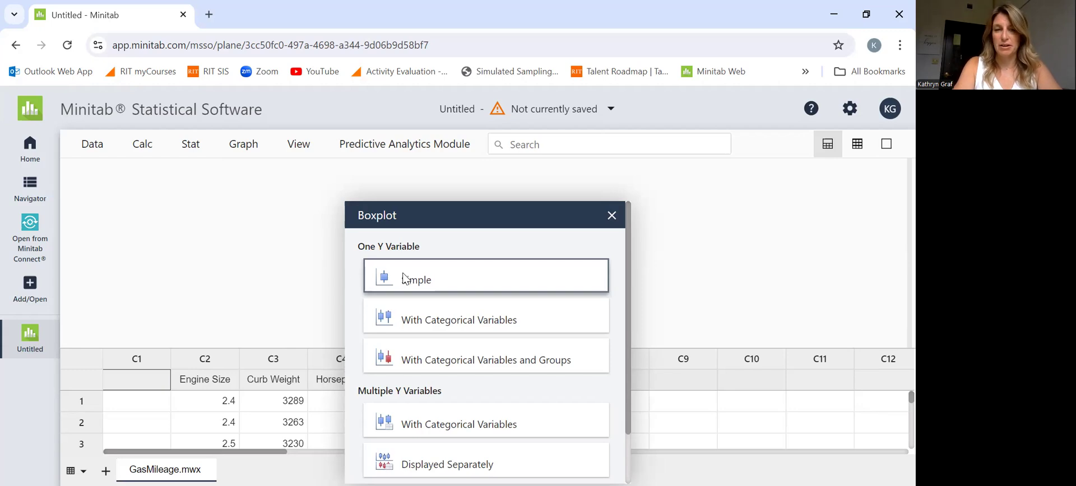
left_click_drag(450, 214, 440, 155)
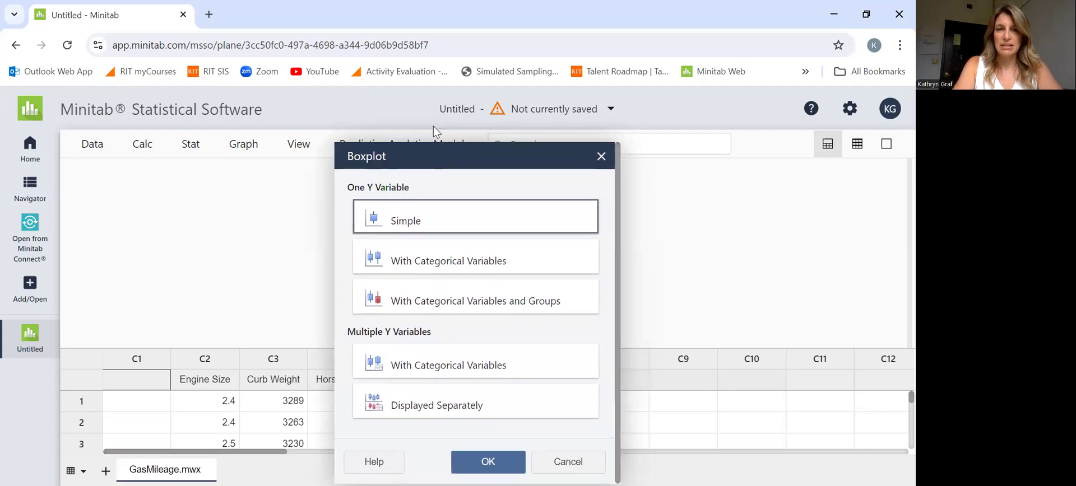
left_click(488, 462)
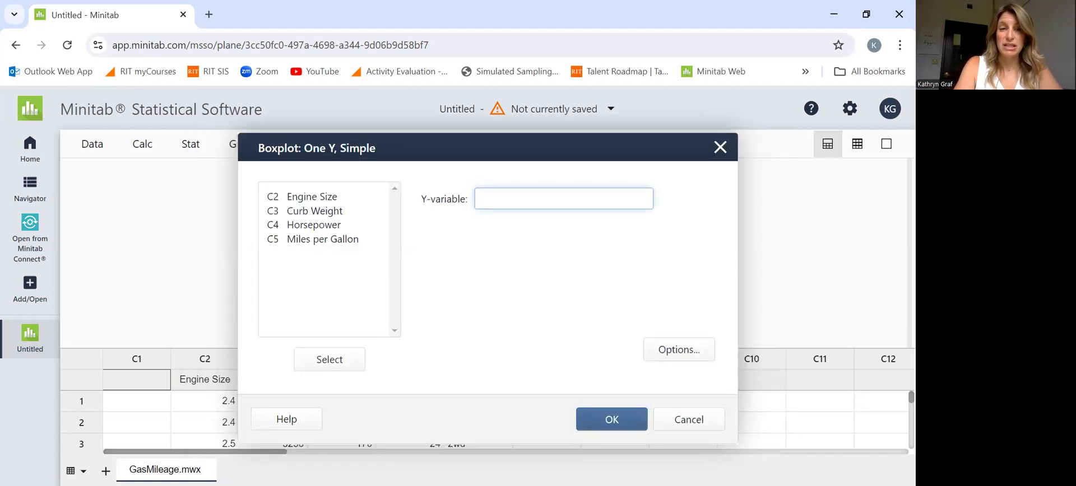
left_click(327, 243)
double_click(328, 243)
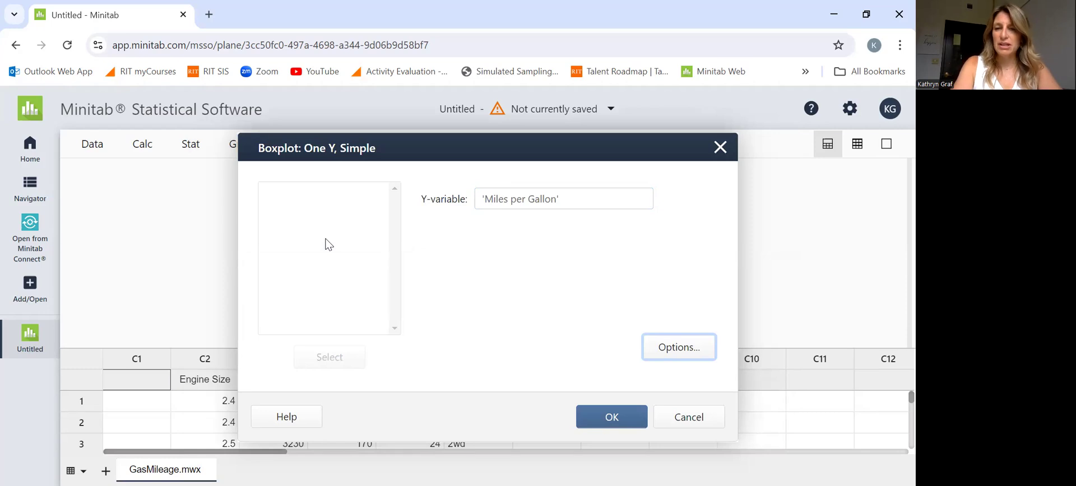
Step: Add the mean symbol to the boxplot, transpose its x and y axes, and generate the graph
left_click(675, 348)
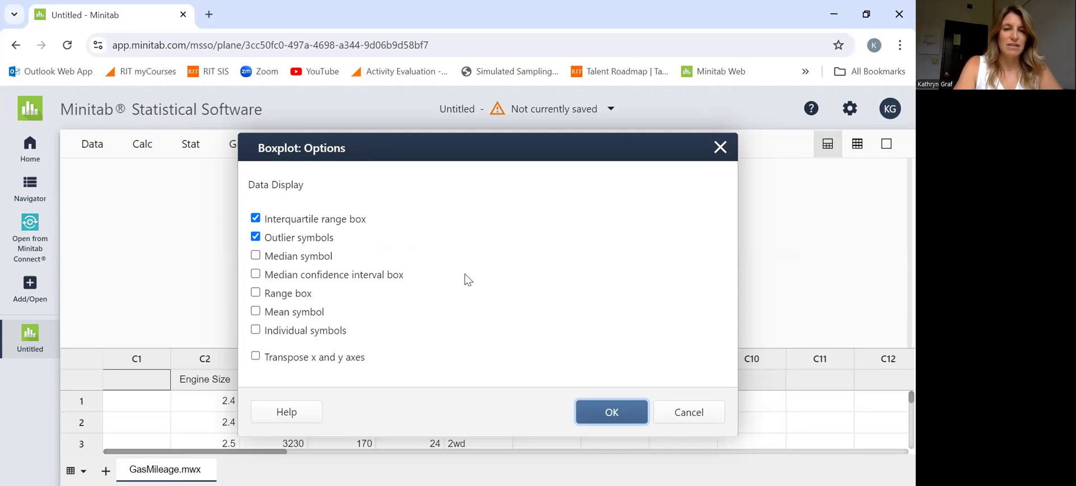
left_click(256, 314)
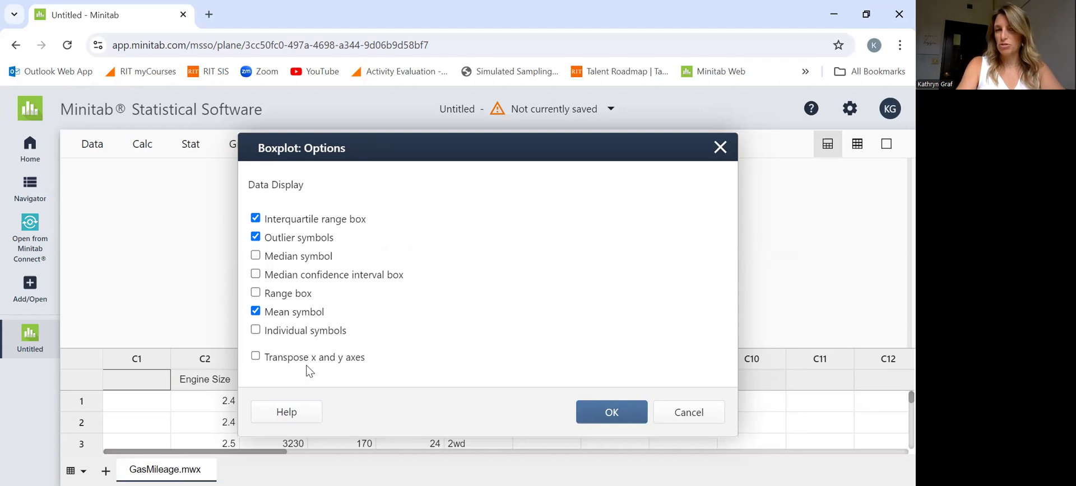
left_click(255, 357)
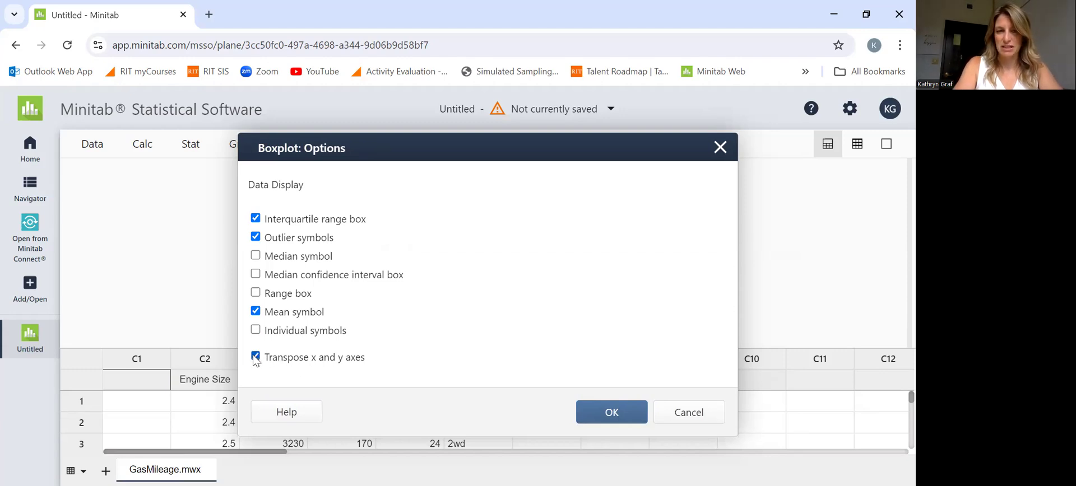
left_click(608, 417)
left_click(625, 421)
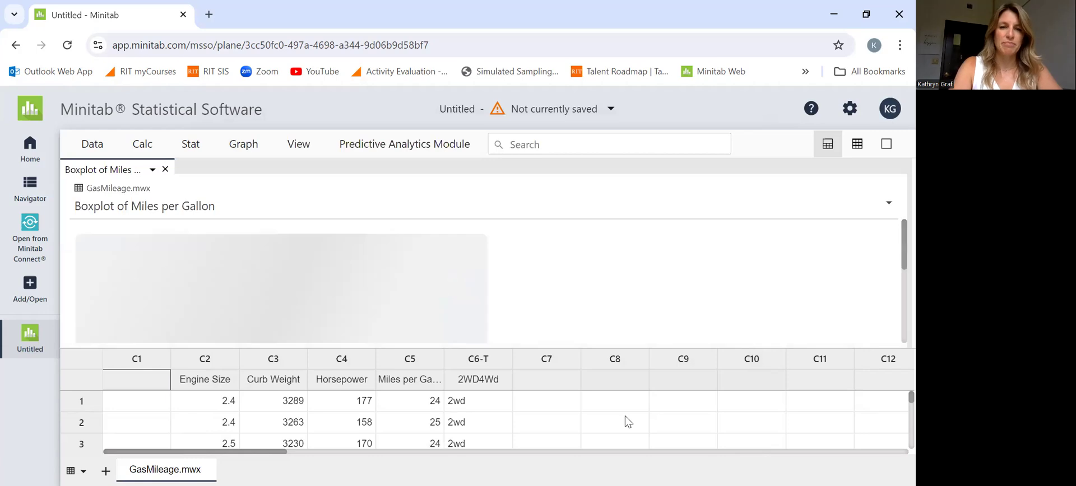
Step: Enlarge the output pane slightly and examine the box, median line and mean symbol of the Miles per Gallon boxplot
left_click_drag(615, 348, 616, 358)
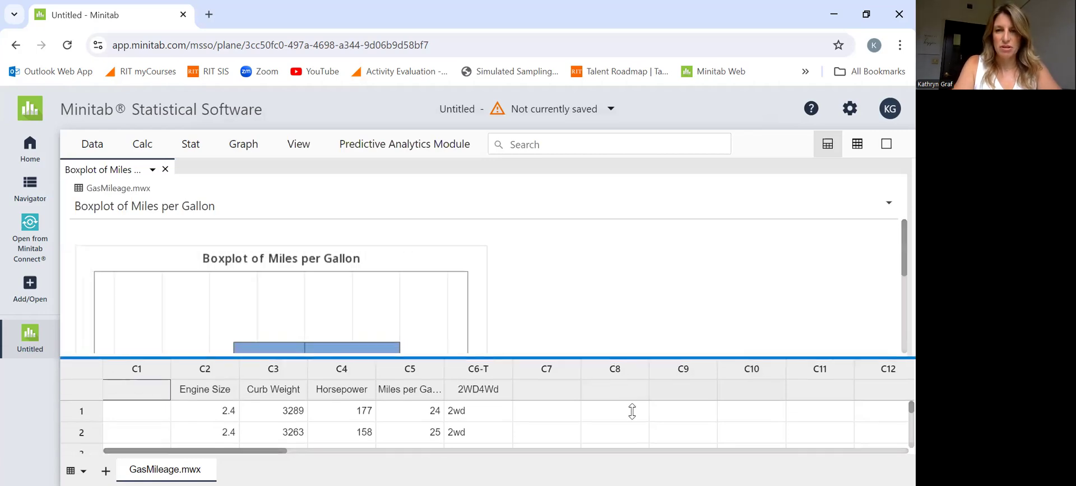
left_click_drag(893, 250, 892, 292)
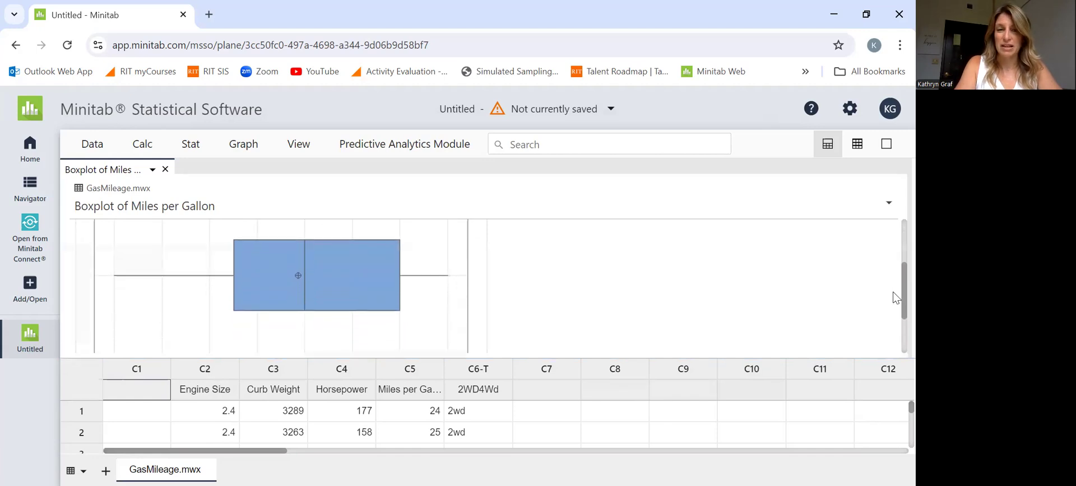
mouse_move(296, 284)
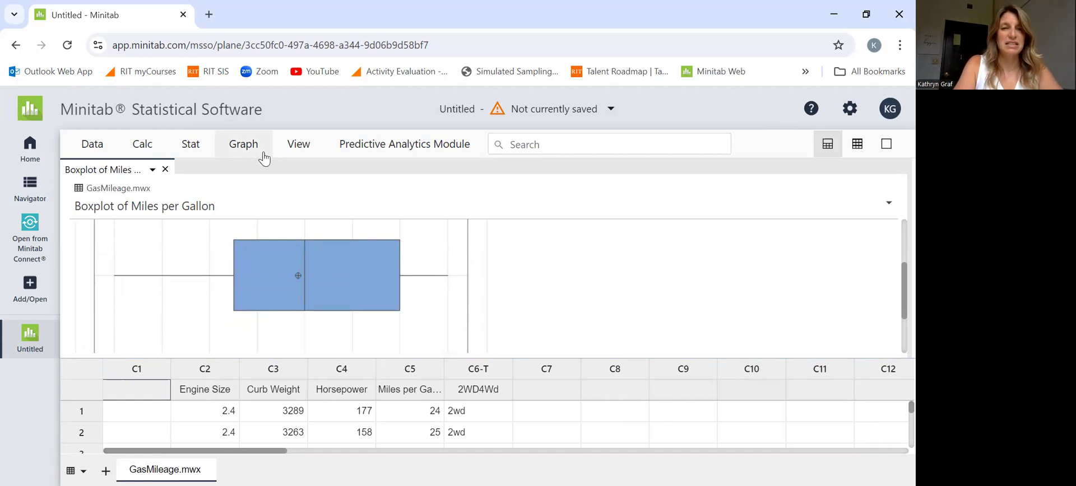
Step: Set up a simple one-Y histogram with Curb Weight as the Y-variable
left_click(244, 146)
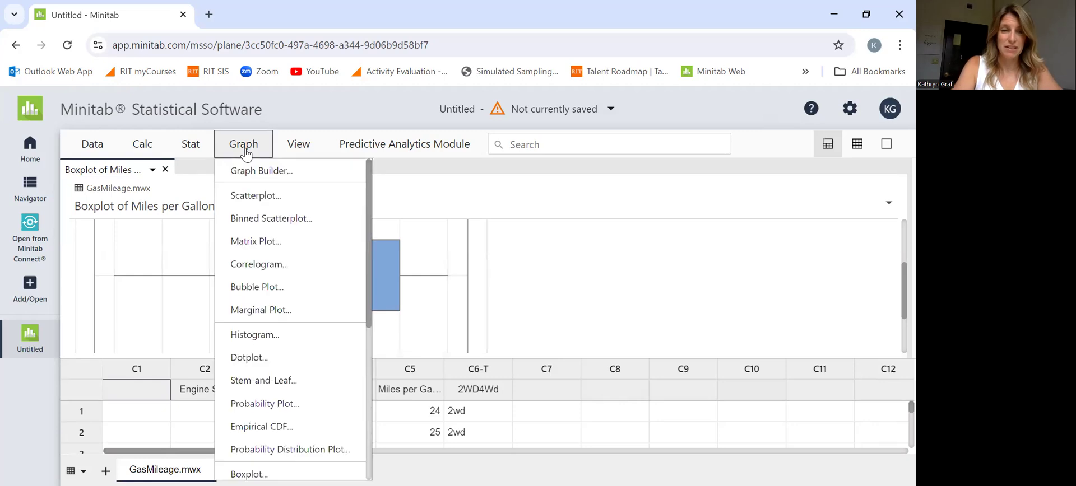
left_click(273, 335)
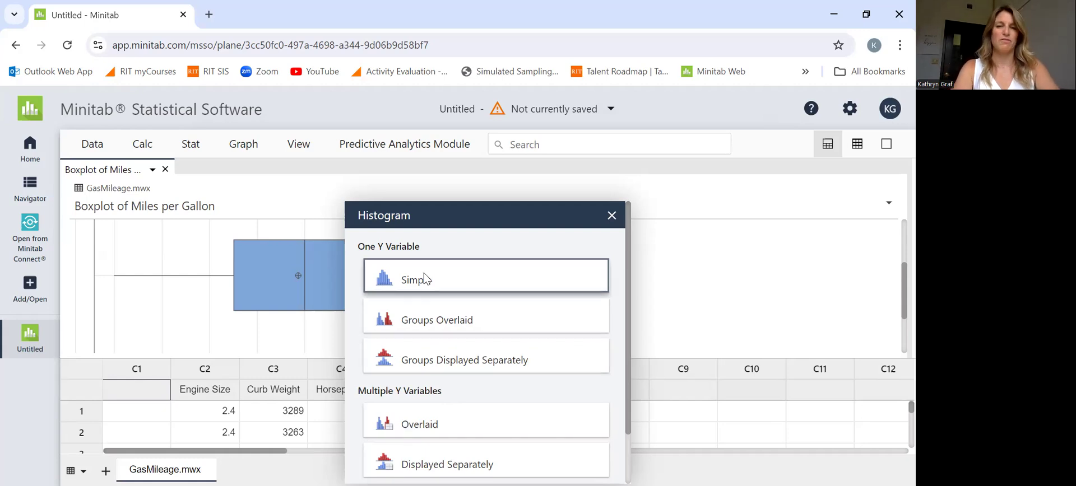
left_click_drag(436, 215, 430, 167)
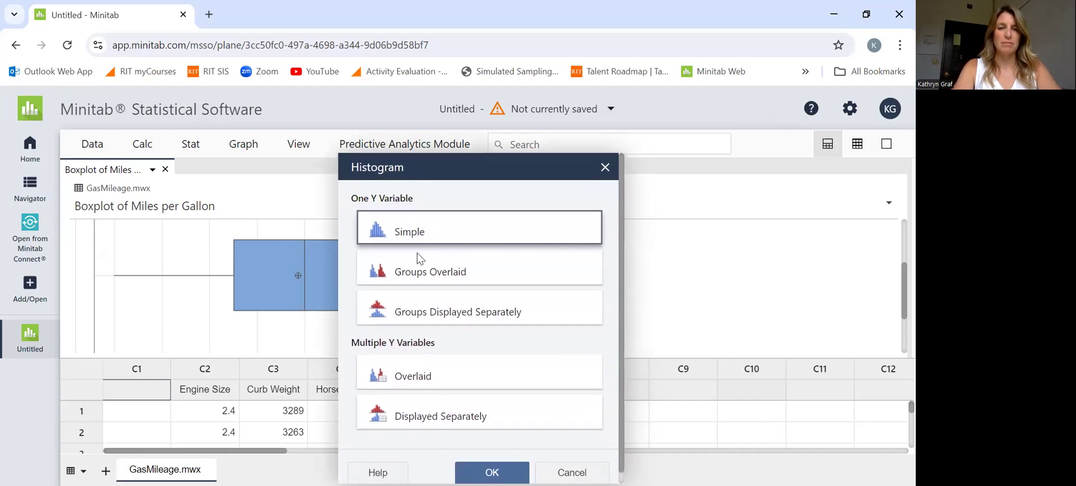
left_click(489, 471)
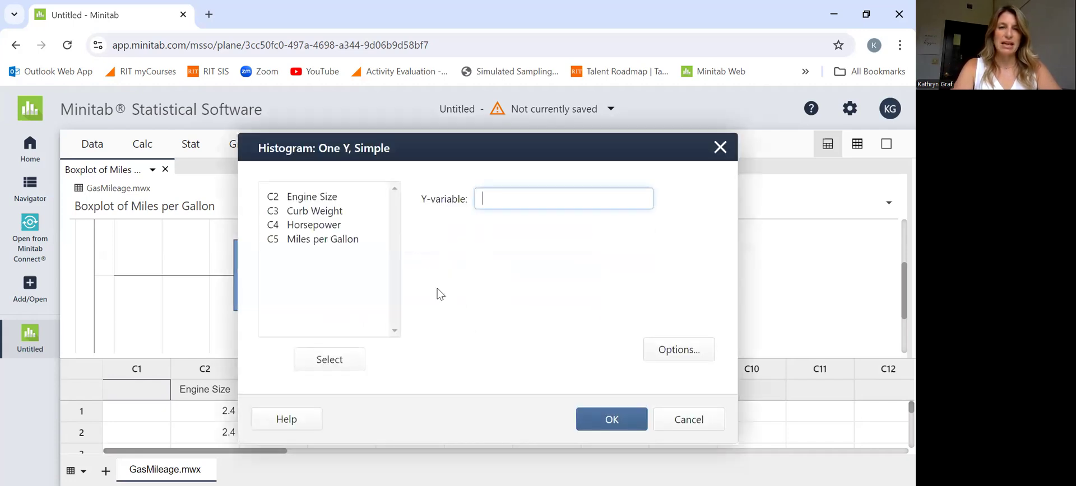
left_click(316, 215)
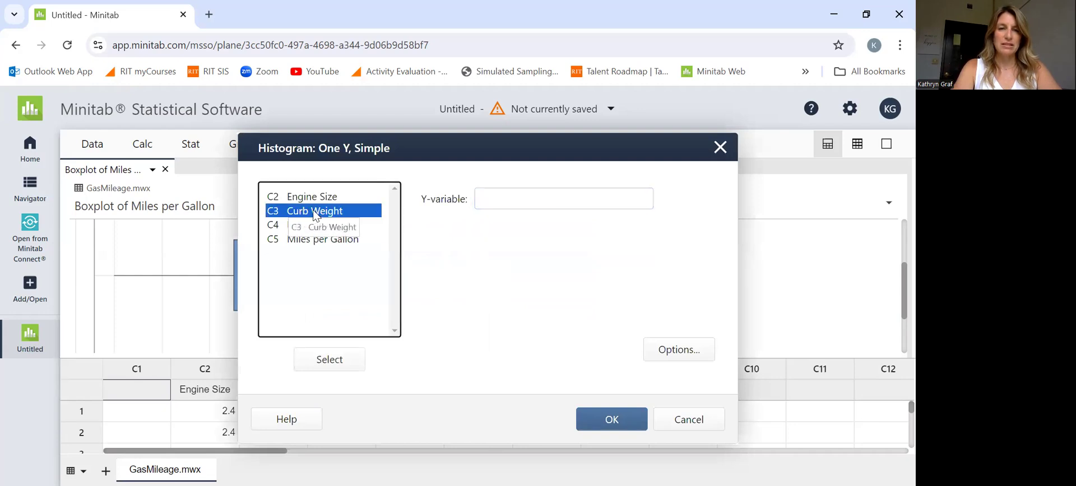
double_click(315, 215)
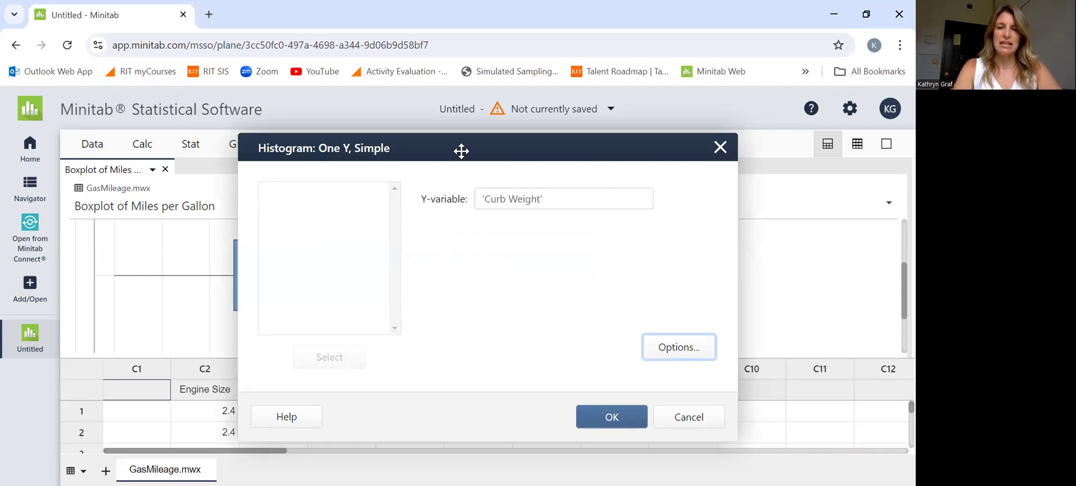
Step: Generate the Curb Weight histogram with the default Bars display and view the graph down to its x-axis
left_click(676, 349)
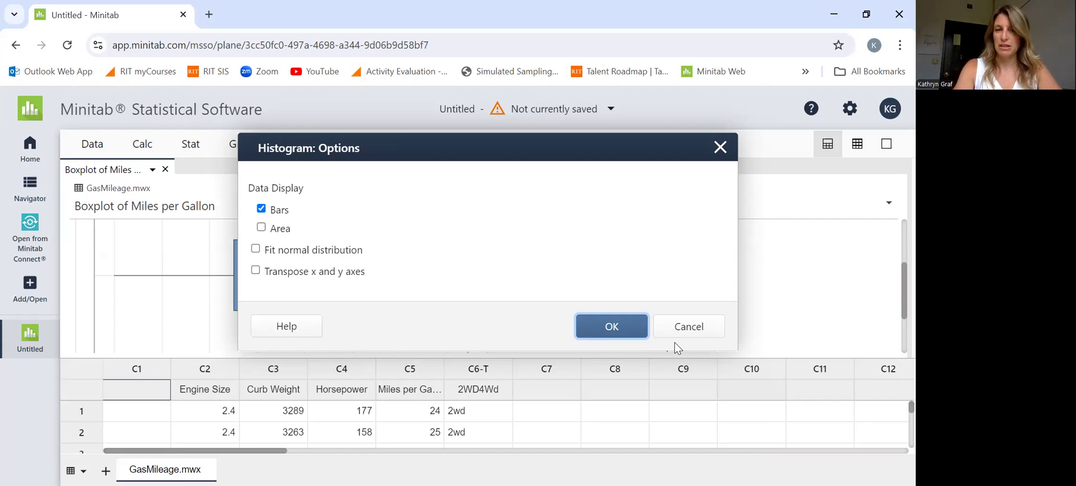
left_click(619, 328)
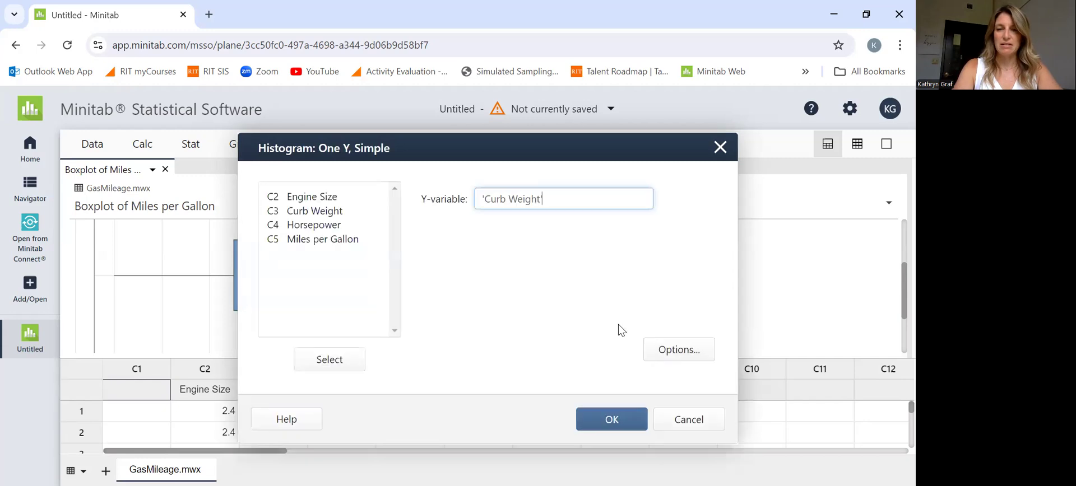
left_click(618, 422)
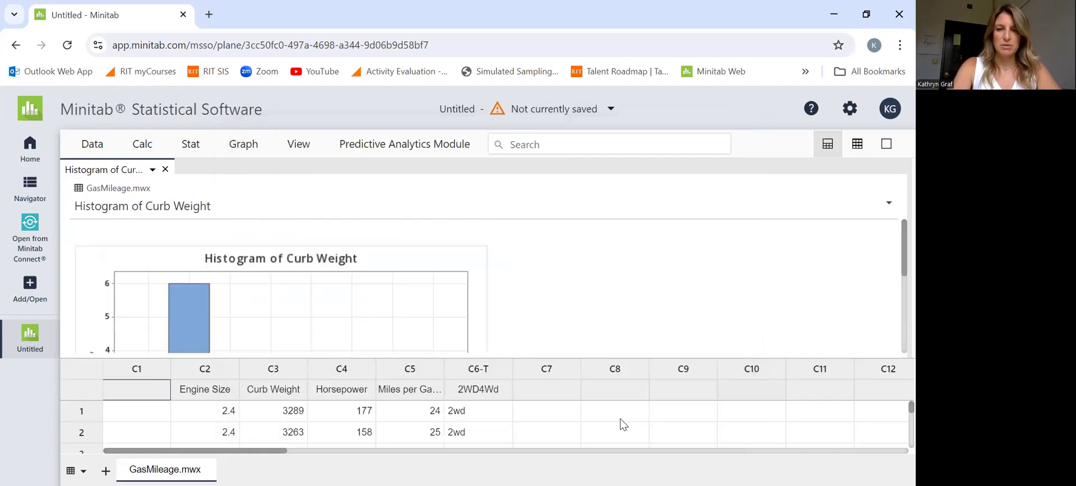
left_click_drag(893, 251, 892, 321)
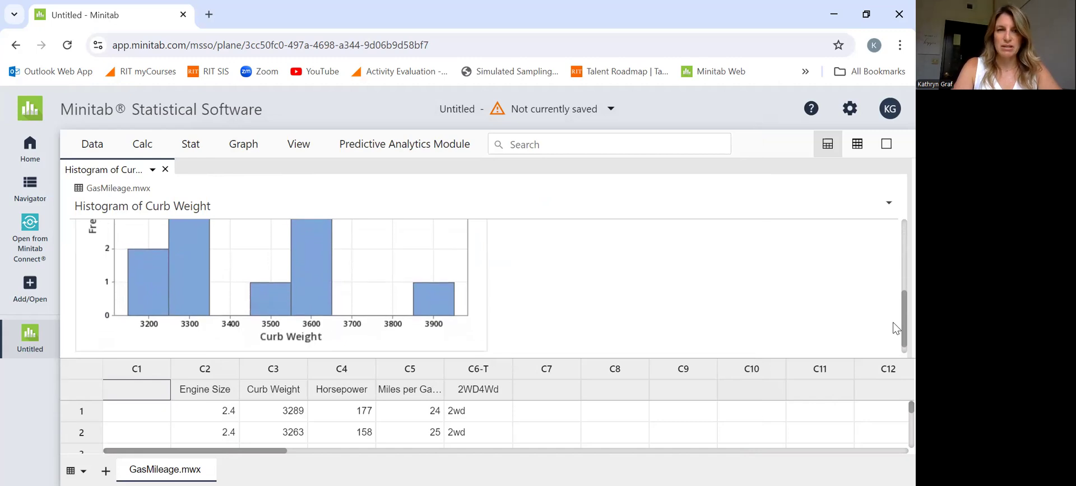
left_click_drag(893, 311, 893, 223)
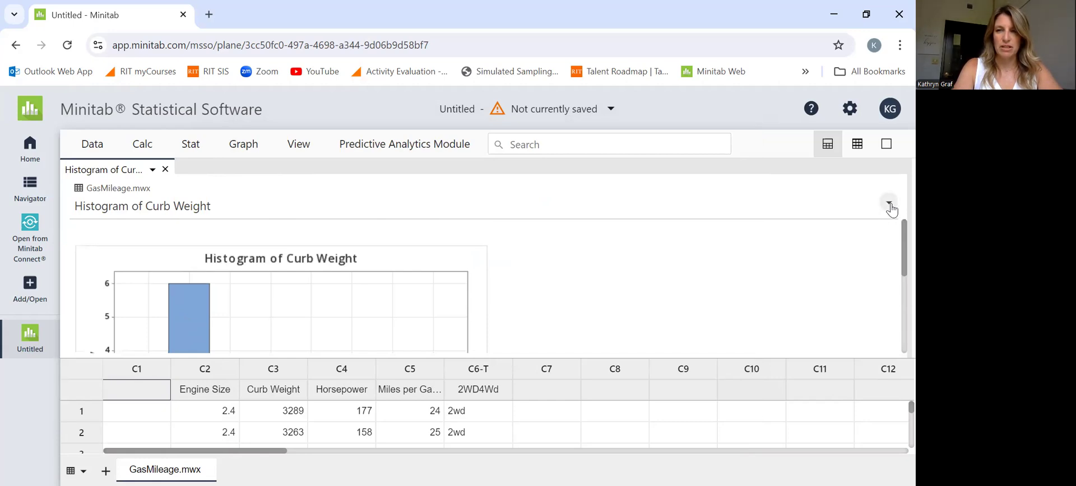
Step: Open the graph options of the Curb Weight histogram and review the title, subtitle, footnote and axis label settings
left_click(889, 204)
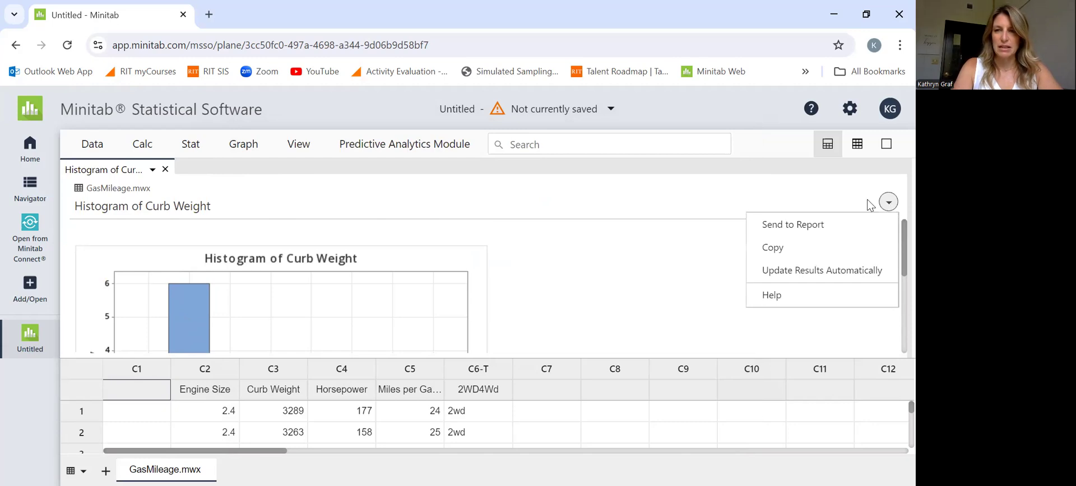
left_click(664, 276)
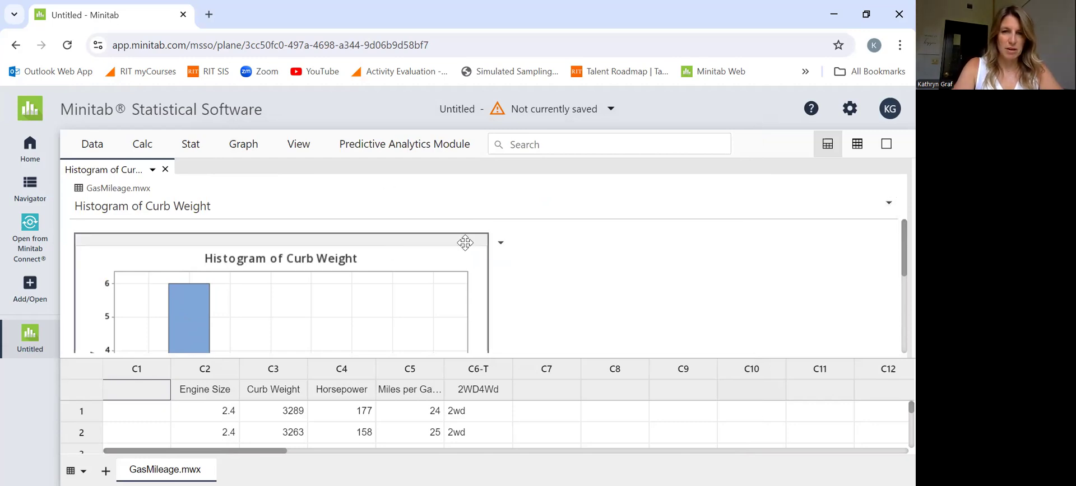
left_click(500, 248)
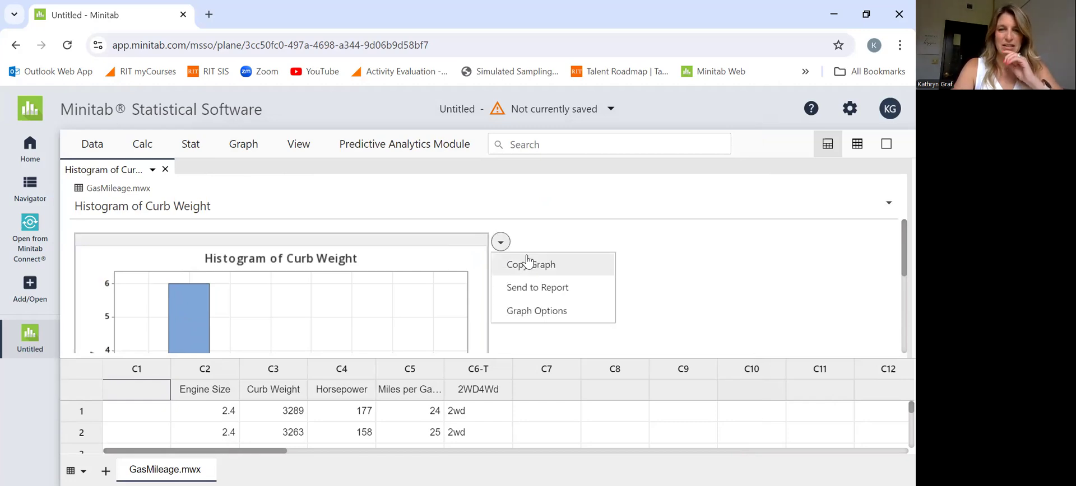
left_click(557, 313)
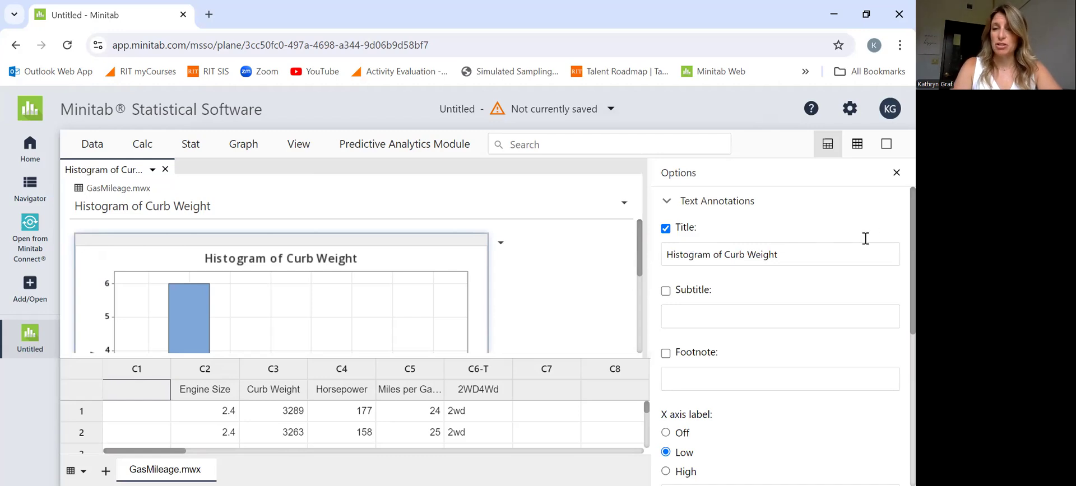
scroll(893, 231, "down", 1)
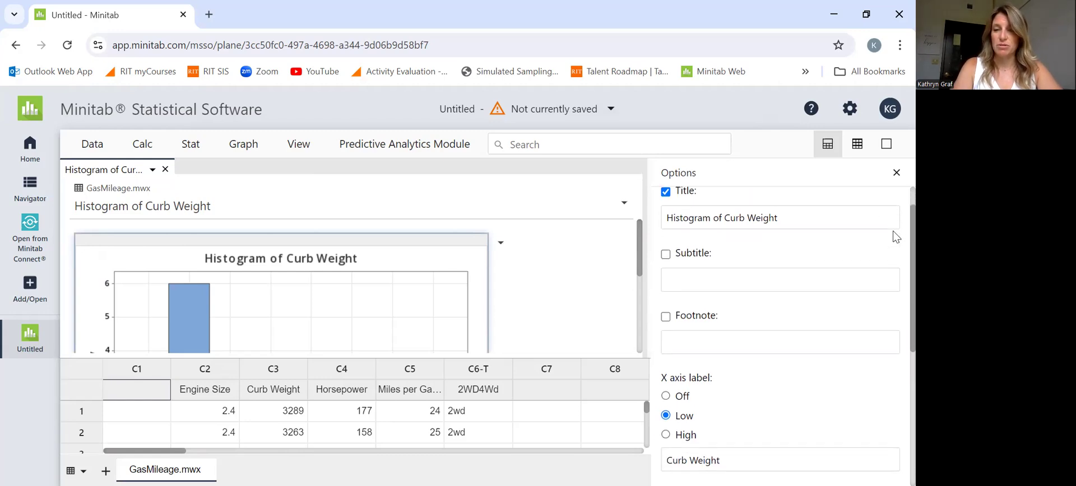
scroll(892, 258, "down", 3)
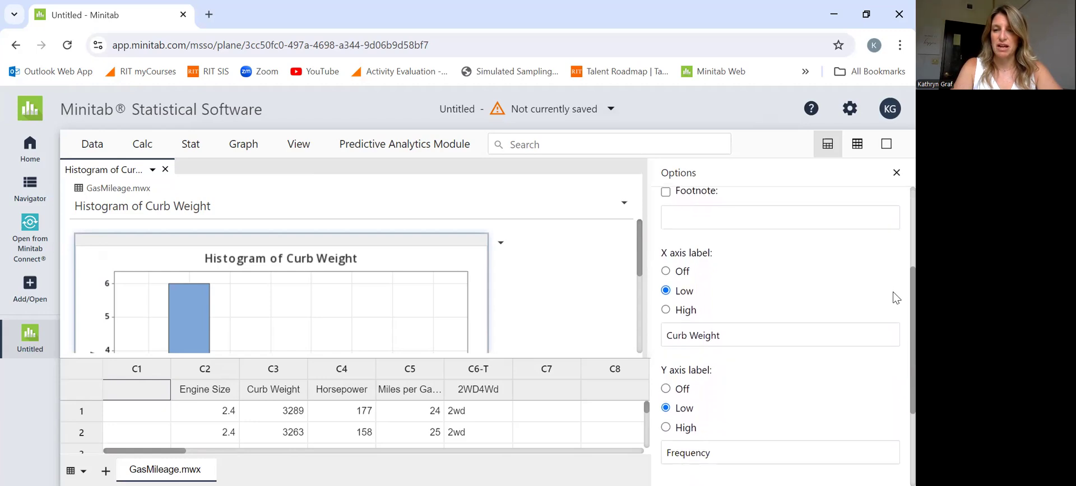
scroll(892, 314, "down", 2)
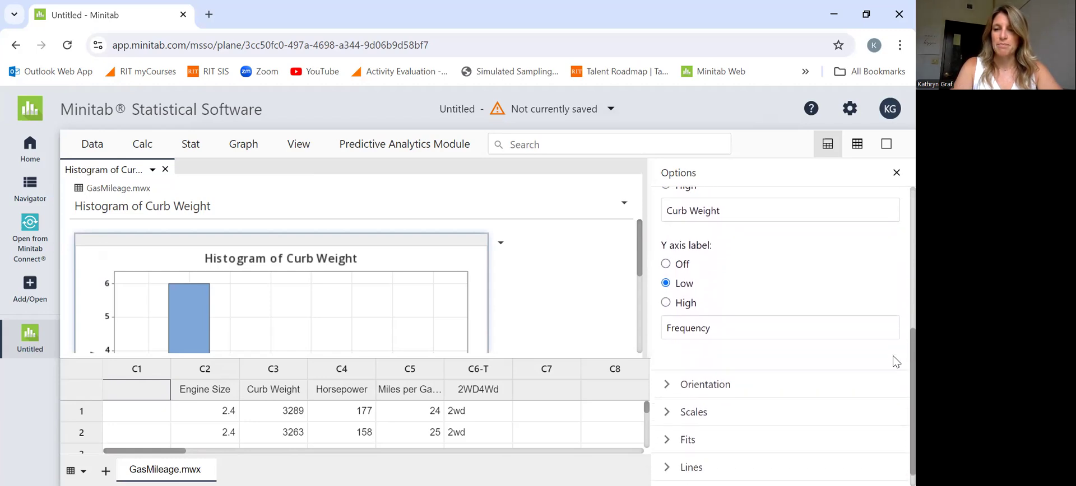